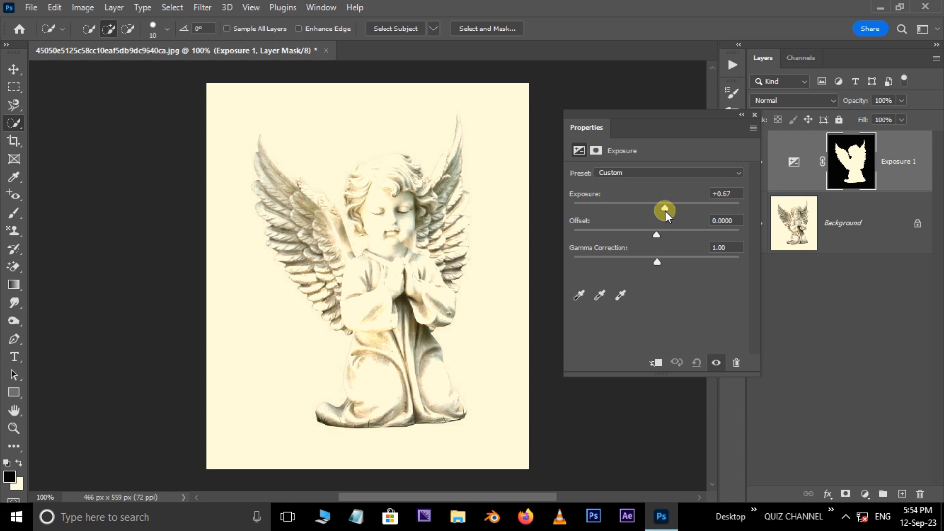
- Set the statue's Exposure adjustment to +0.61 exposure and 0.80 gamma correction
mouse_move(664, 266)
left_mouse_down()
mouse_move(671, 261)
mouse_move(663, 269)
left_mouse_up()
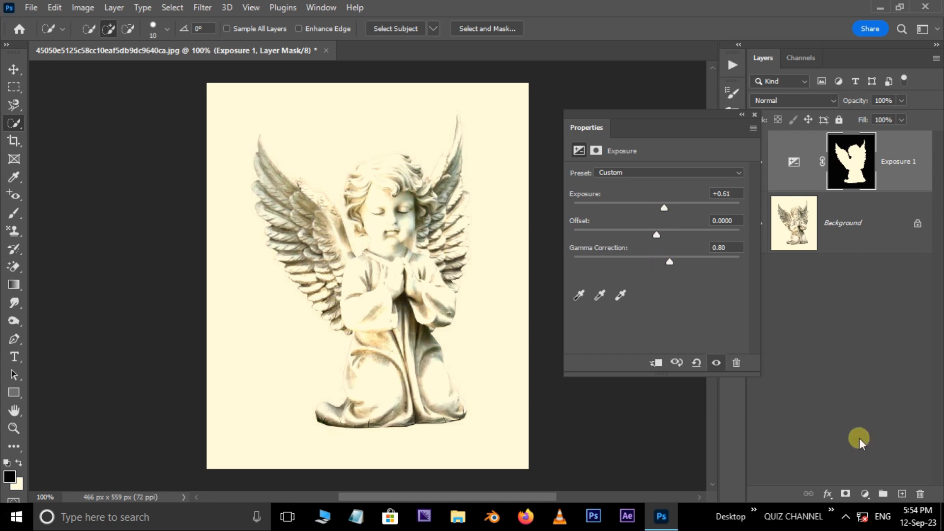
- Add a Gradient Map adjustment layer above Exposure 1 using the Orange_05 preset from the Oranges group
left_click(865, 493)
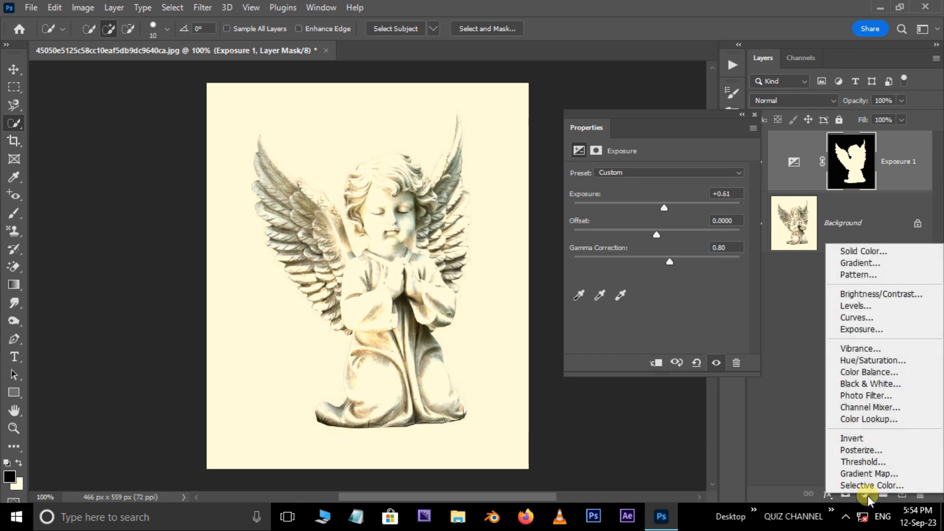
left_click(874, 474)
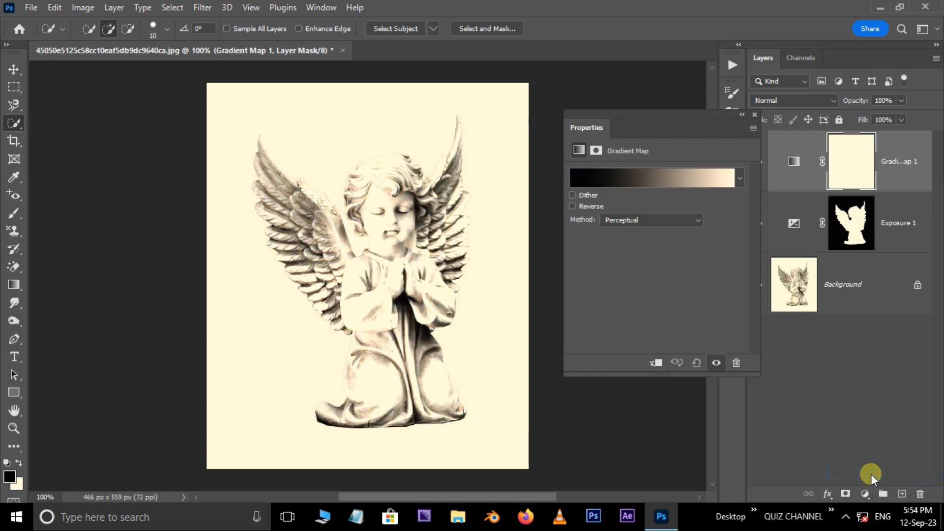
left_click(652, 179)
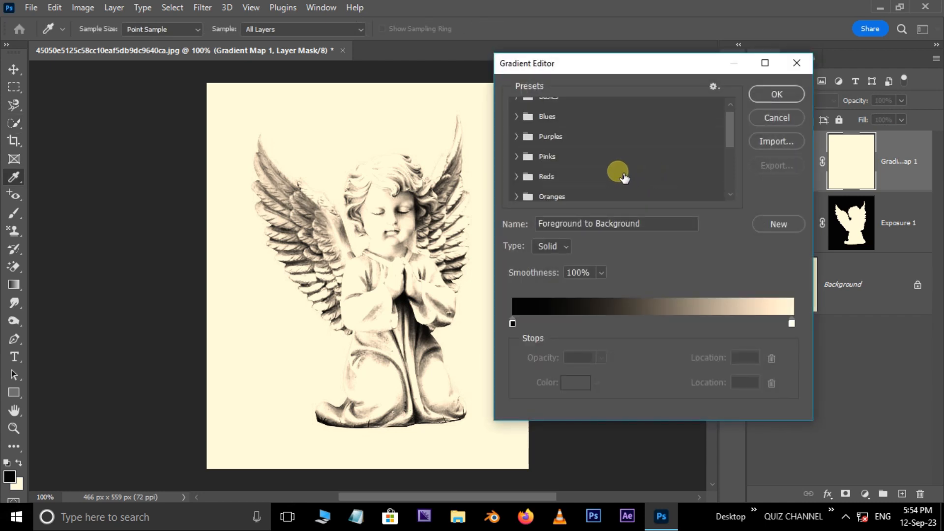
left_click(522, 196)
scroll(581, 172, "down", 2)
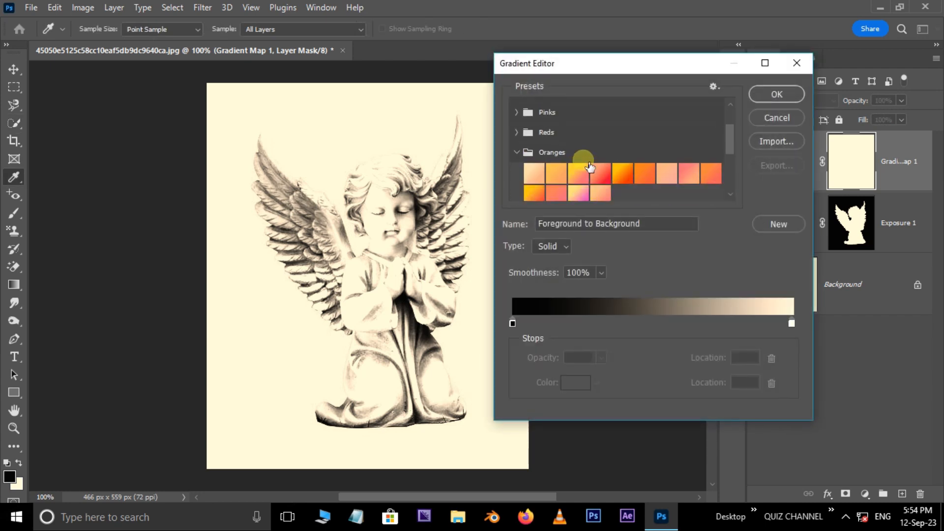
left_click(628, 177)
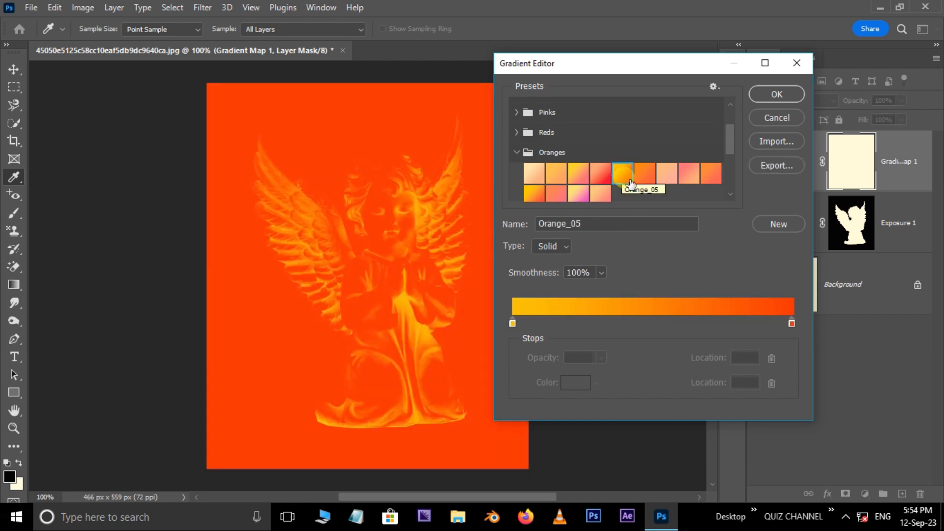
left_click(776, 94)
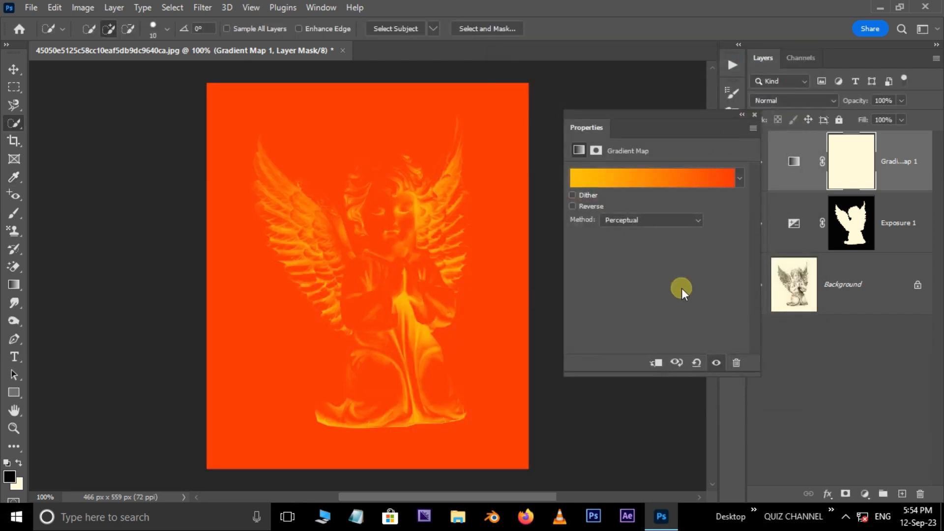
- Clip the Gradient Map layer to the Exposure layer and set its blend mode to Color Burn
right_click(914, 171)
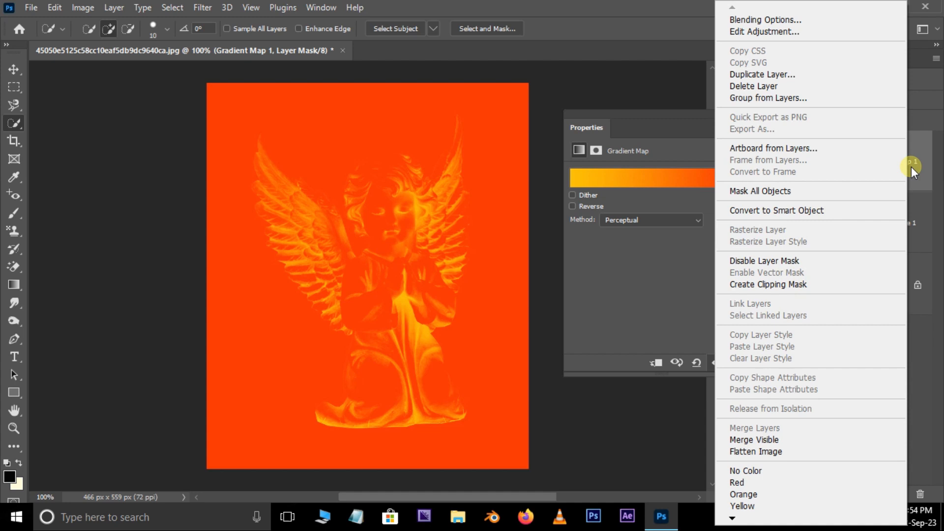
left_click(797, 286)
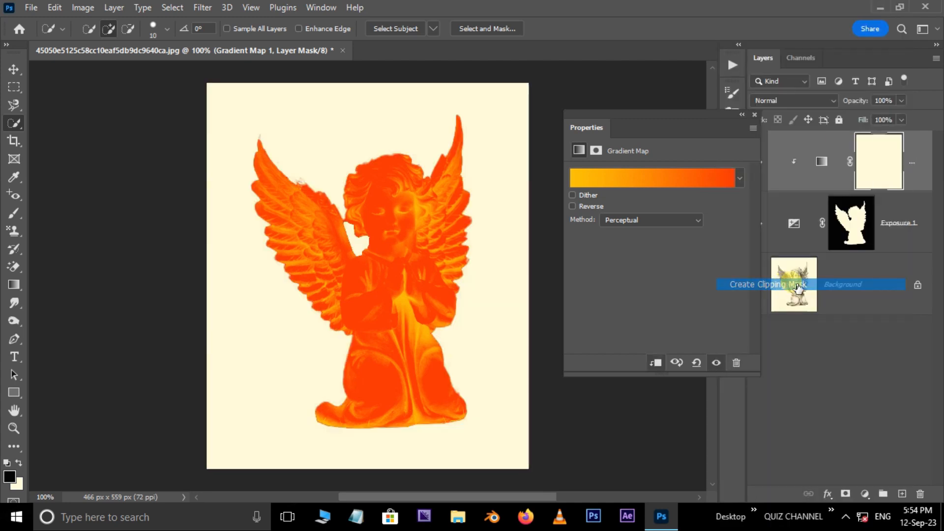
left_click(826, 100)
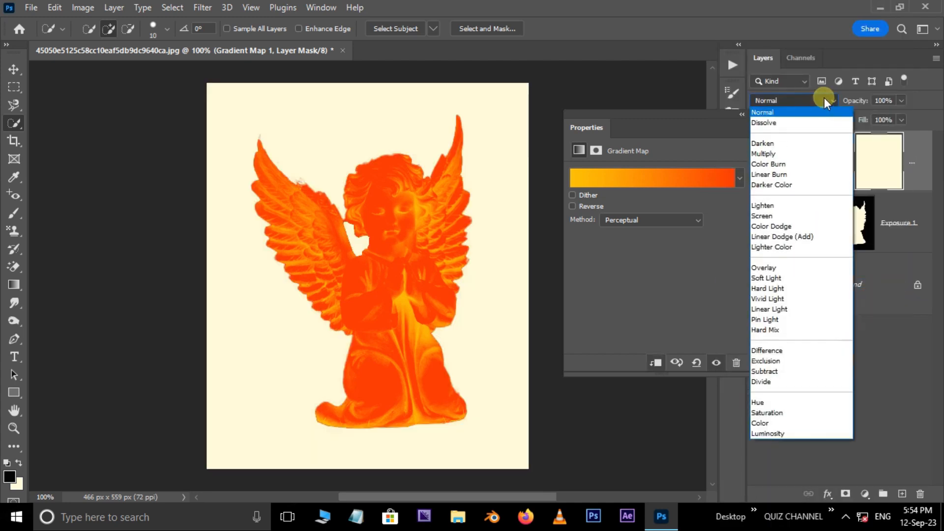
left_click(774, 163)
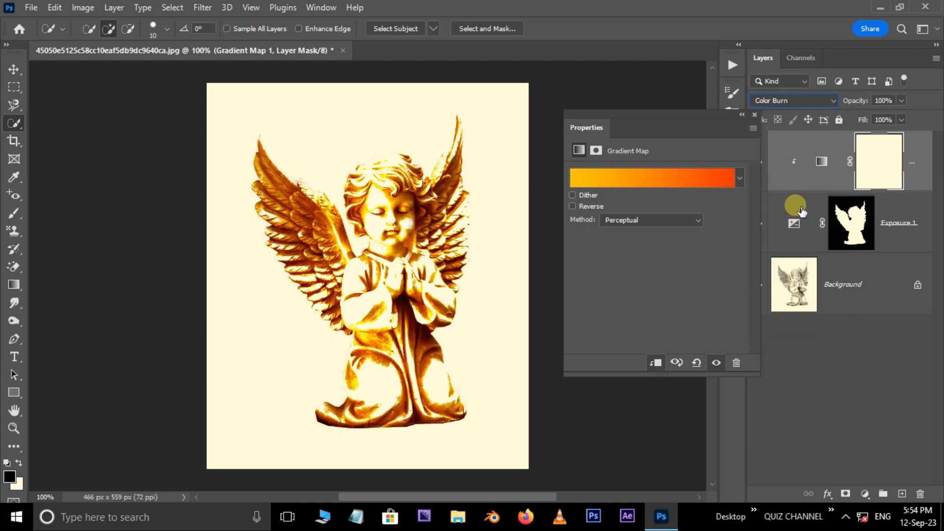
- Readjust the Exposure 1 layer to exposure 0.00, offset +0.0458 and gamma correction 1.29
left_click(800, 229)
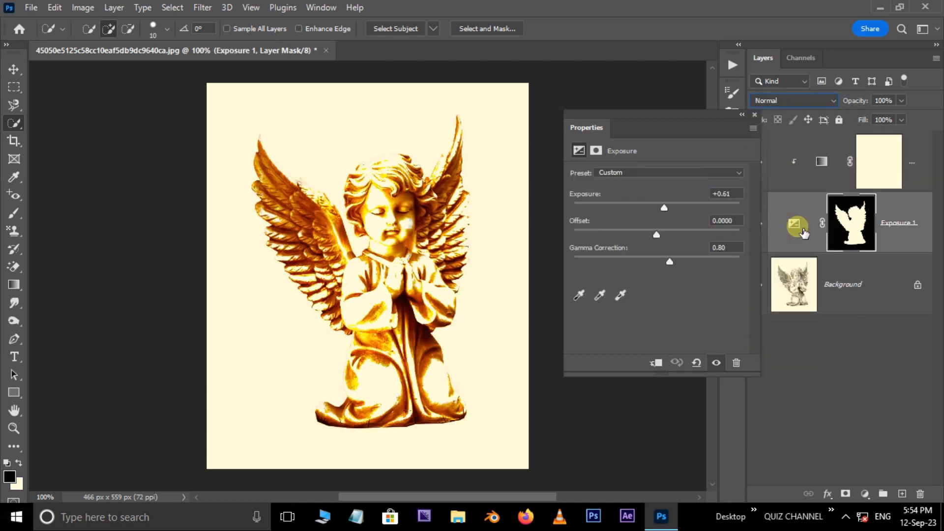
left_click_drag(669, 261, 659, 255)
left_click_drag(664, 207, 658, 209)
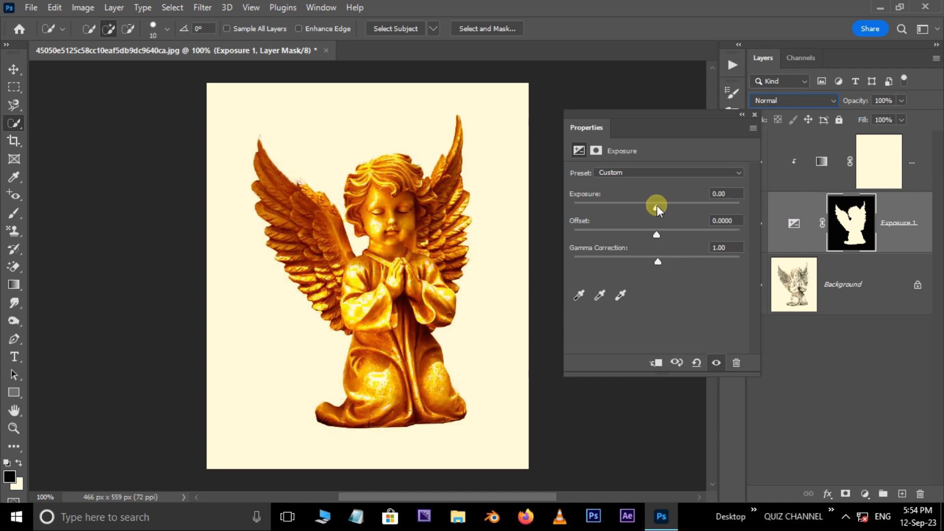
left_click_drag(659, 260, 667, 209)
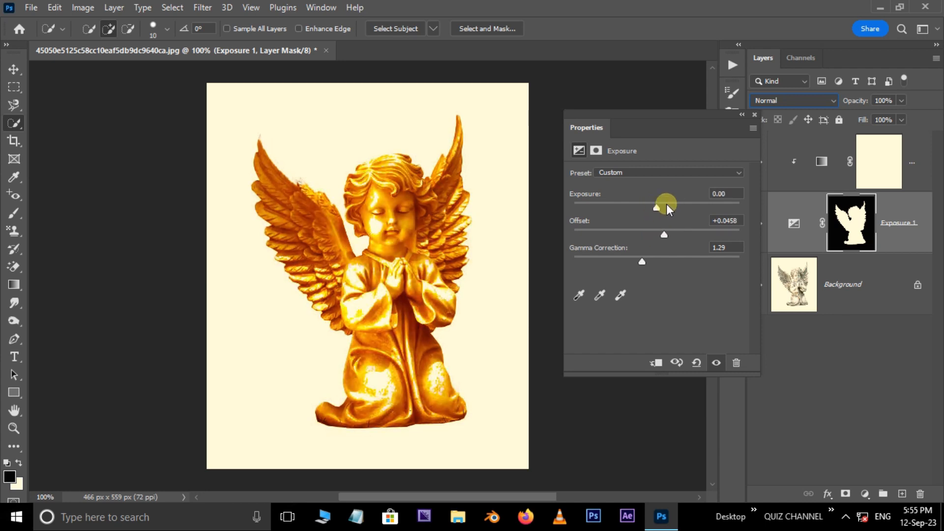
left_click(754, 115)
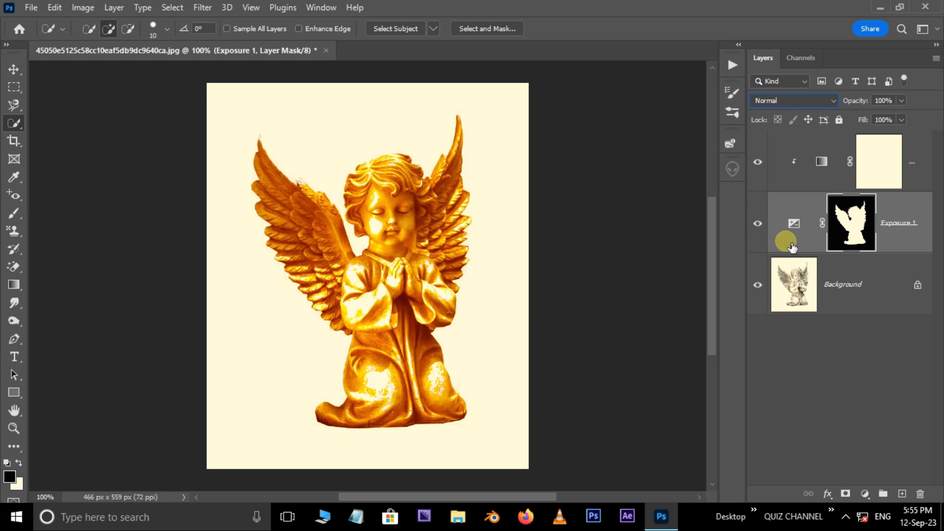
- Group the Exposure and Gradient Map layers, and toggle the group's visibility to compare the gold effect with the original statue
left_click(805, 186)
key("ctrl+g")
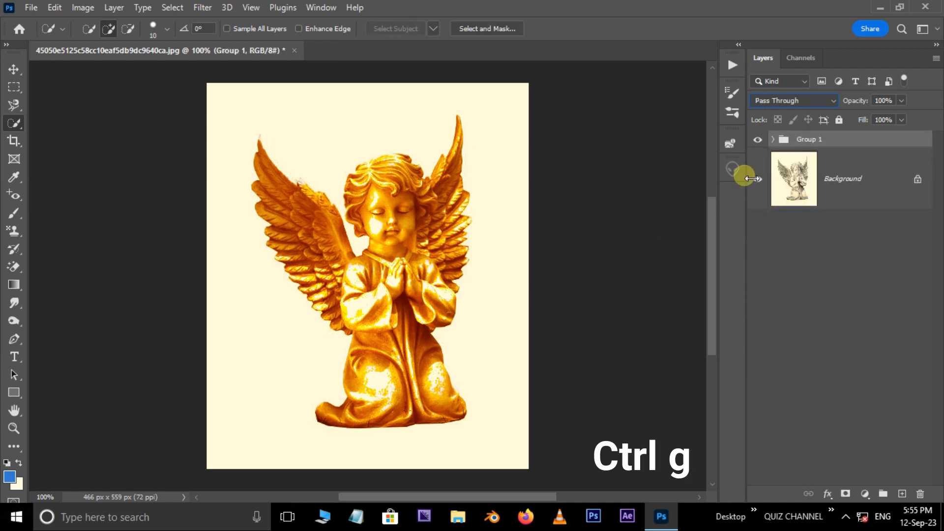
left_click(758, 141)
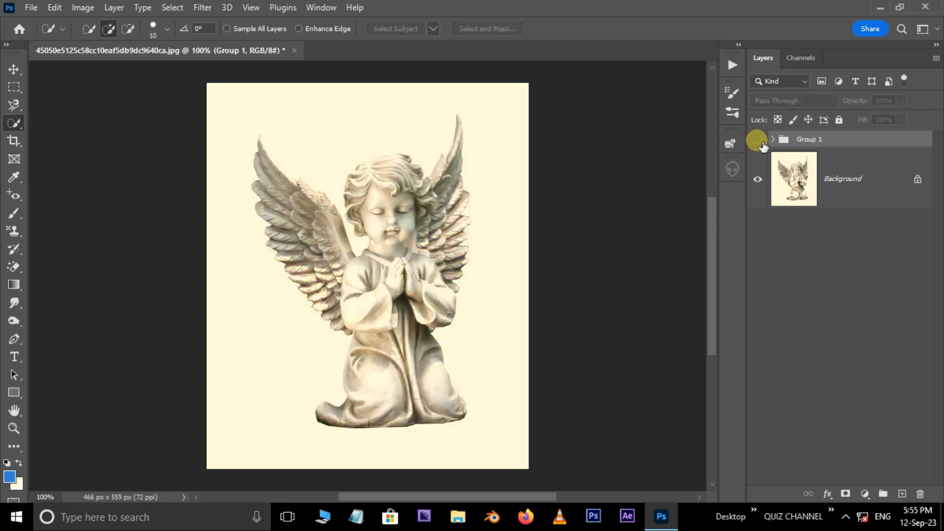
left_click(757, 140)
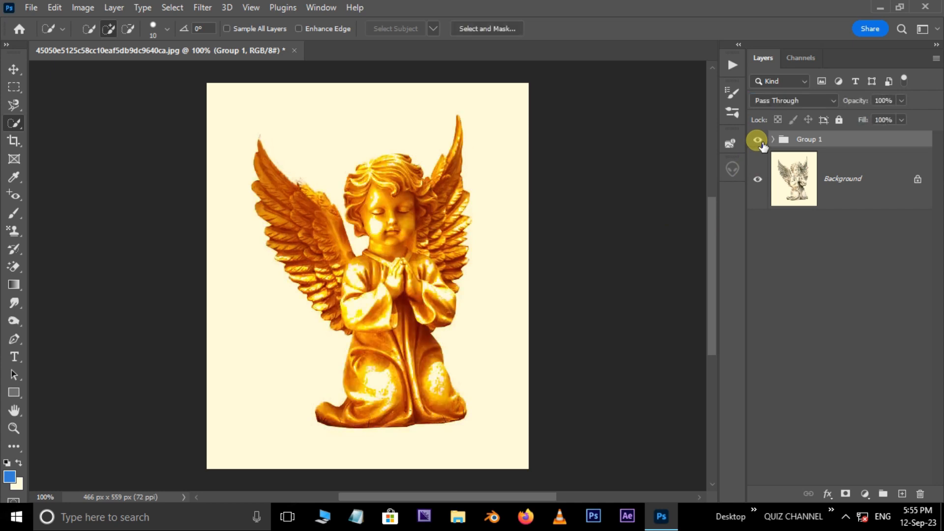
left_click(757, 141)
left_click(758, 140)
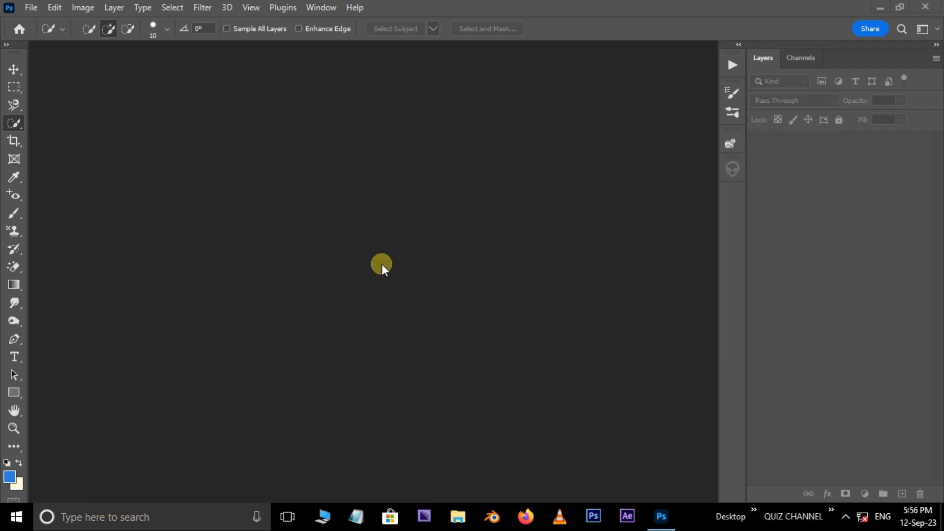
- Open the image 3fe69eef5c2b14e23693fdbac6475d3c.jpg from the Gold color statue or sculpture folder
double_click(381, 264)
left_click(157, 122)
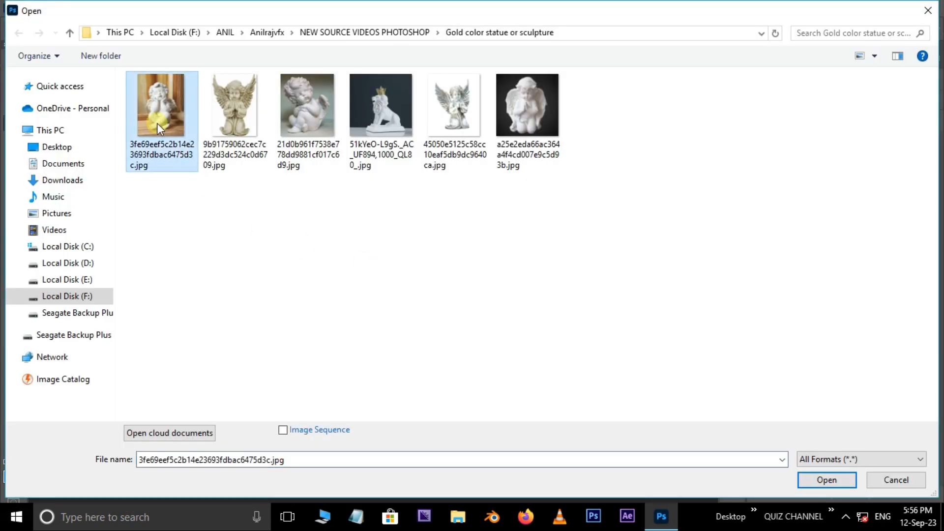
left_click(827, 480)
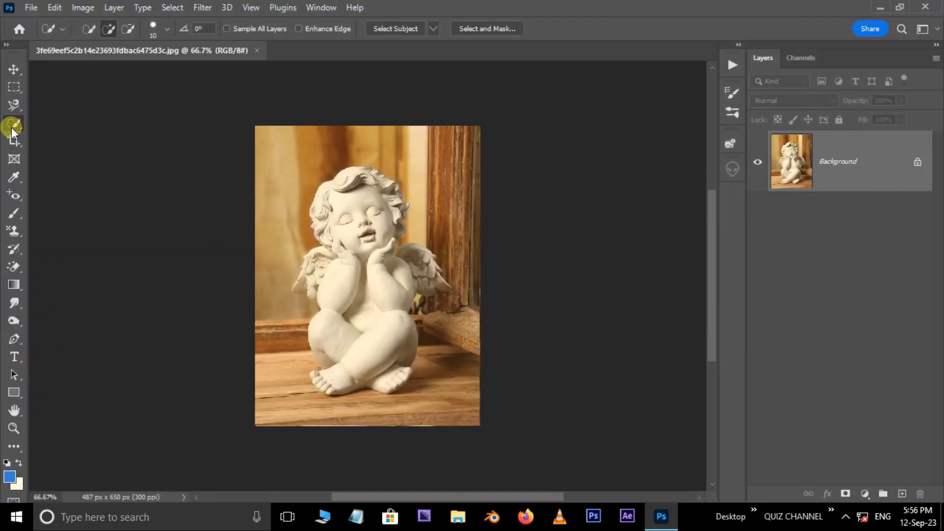
- Select the seated cherub statue automatically with Select Subject
left_click(393, 29)
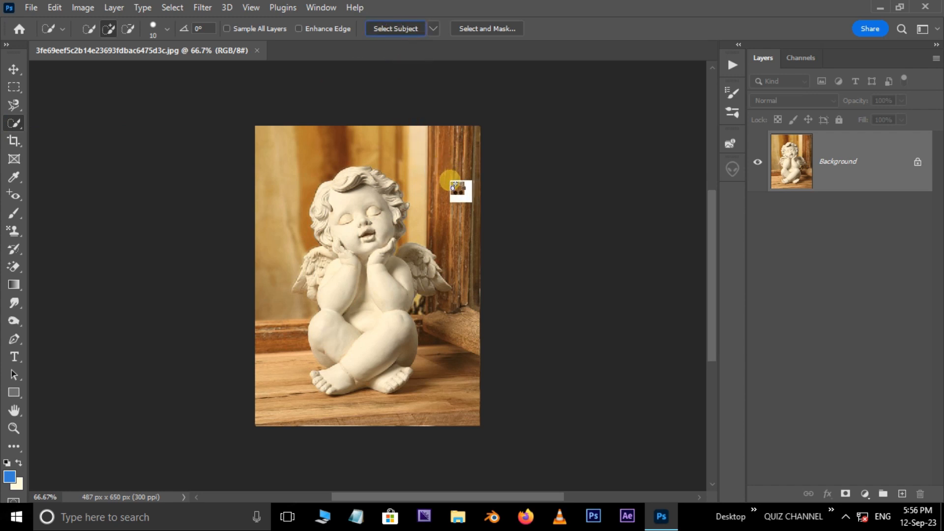
key("ctrl+plus")
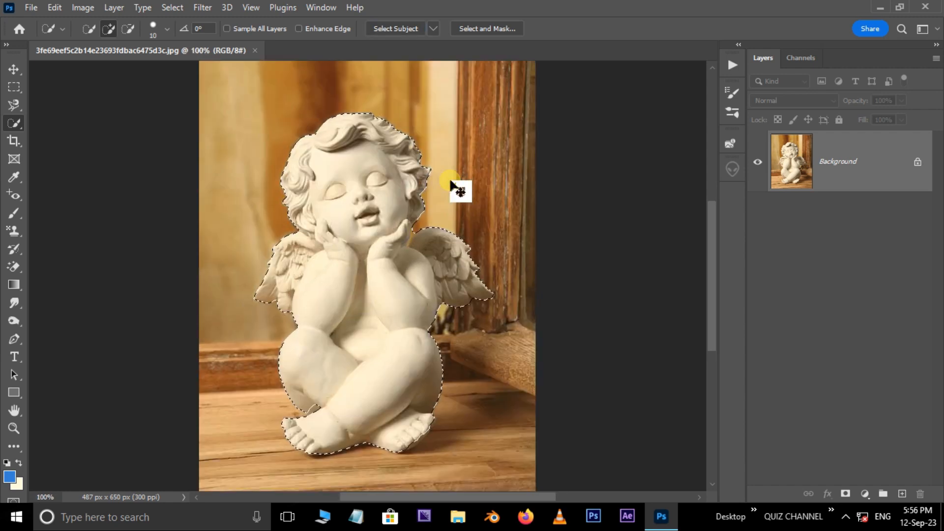
key("alt")
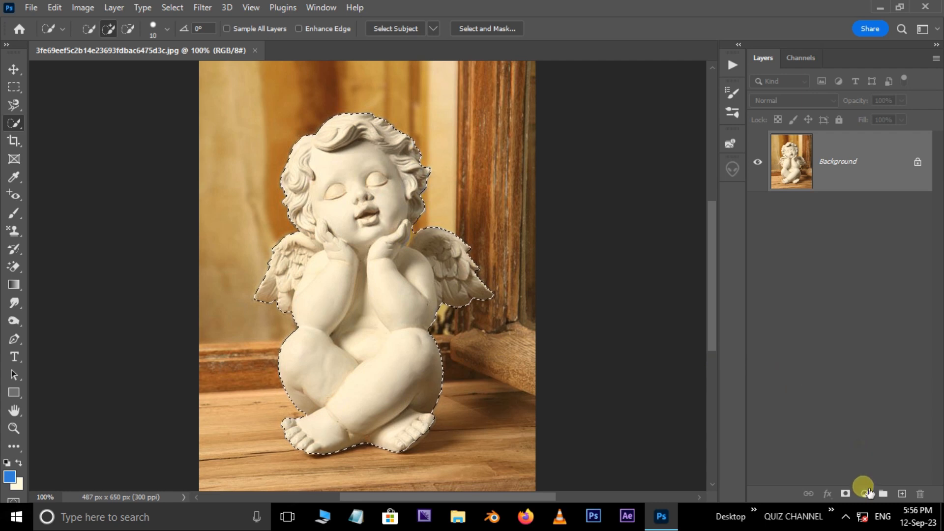
- Add an Exposure adjustment layer masked to the cherub with exposure +0.78, offset -0.0750 and gamma correction 0.77
left_click(865, 494)
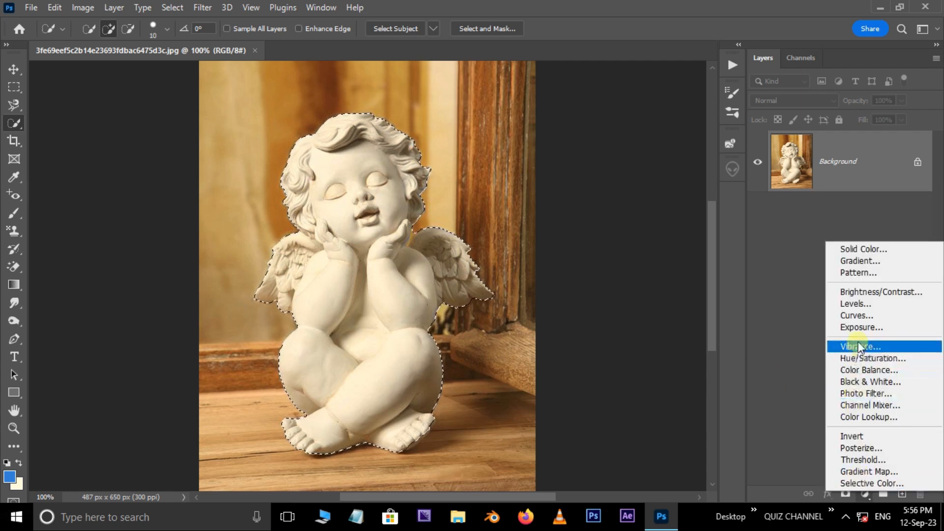
left_click(861, 327)
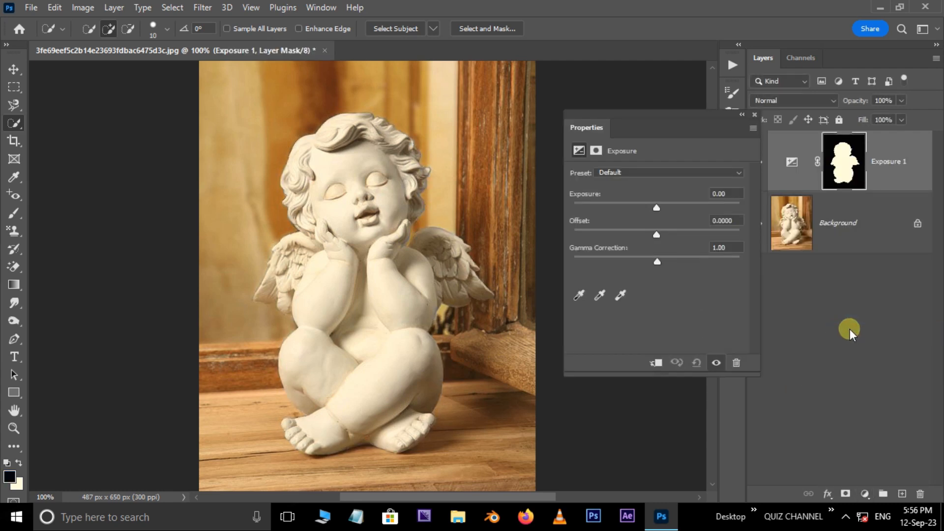
left_click_drag(658, 211, 666, 205)
left_click_drag(658, 263, 646, 238)
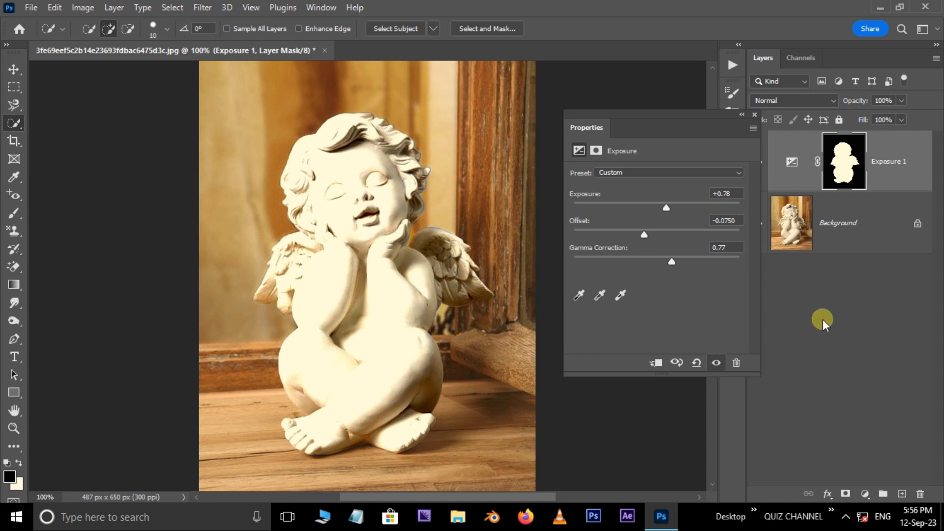
- Add a Gradient Map adjustment layer with the Orange_05 preset and clip it to the cherub's Exposure layer
left_click(865, 493)
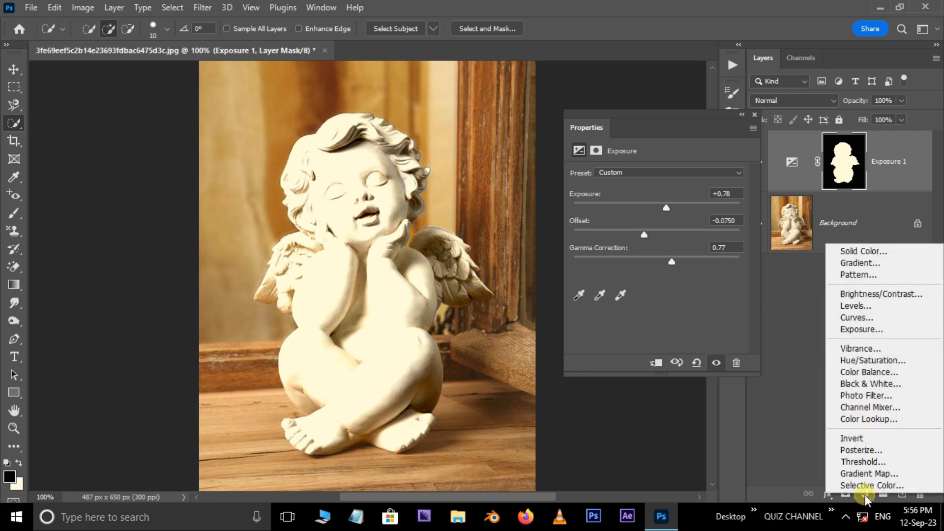
left_click(868, 470)
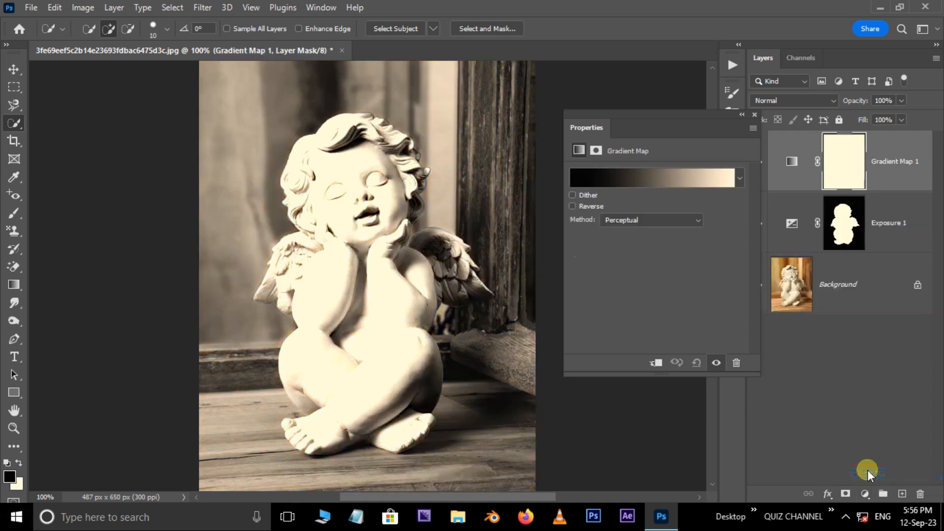
left_click(644, 181)
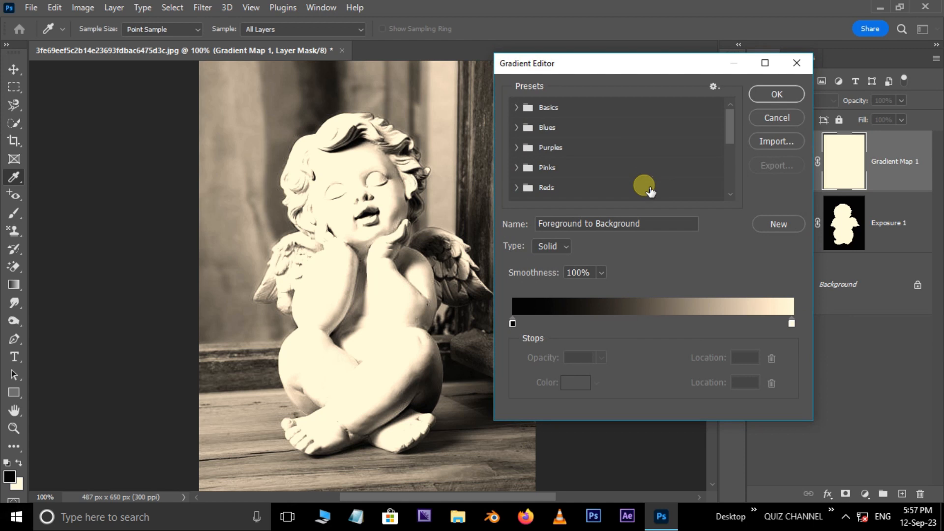
scroll(730, 149, "down", 2)
left_click(552, 160)
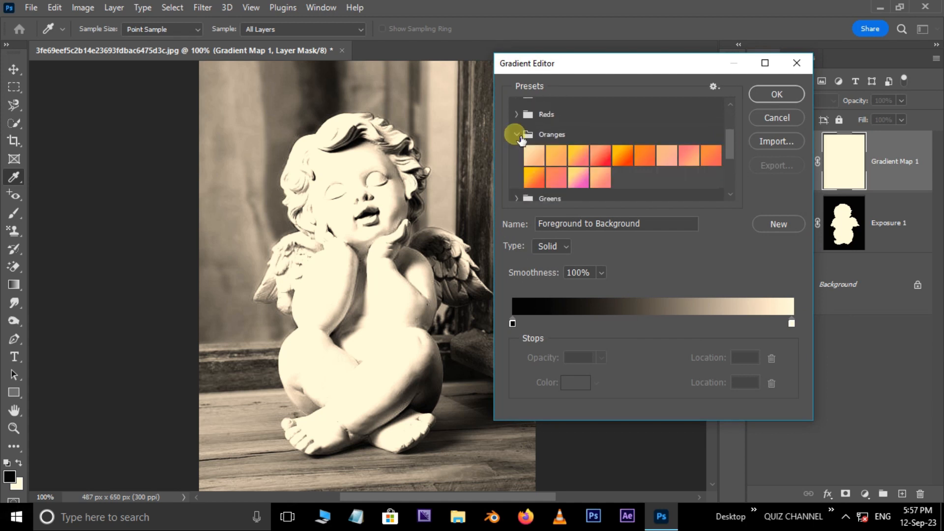
left_click(628, 164)
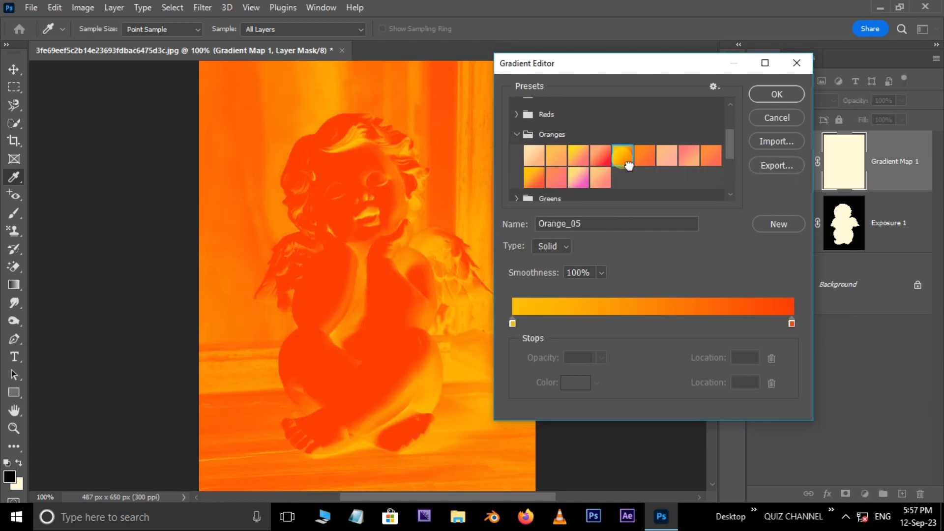
left_click(772, 96)
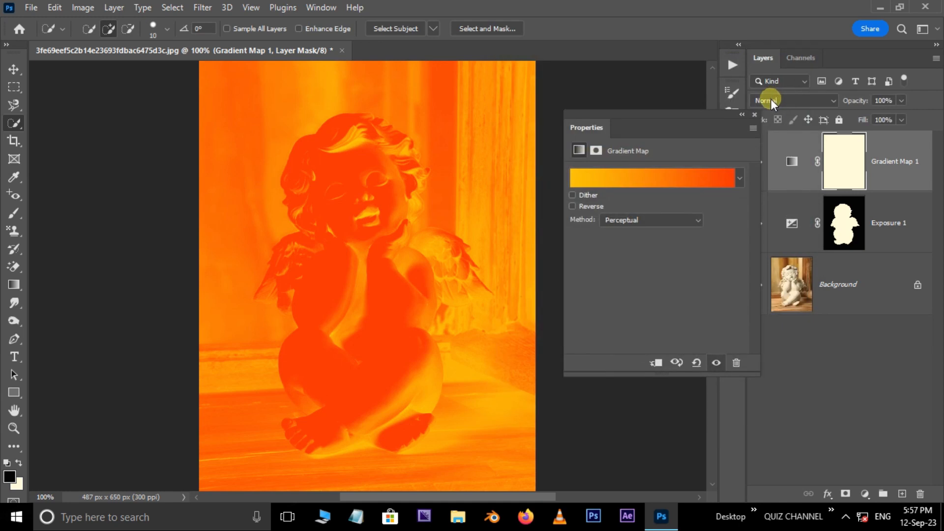
right_click(911, 168)
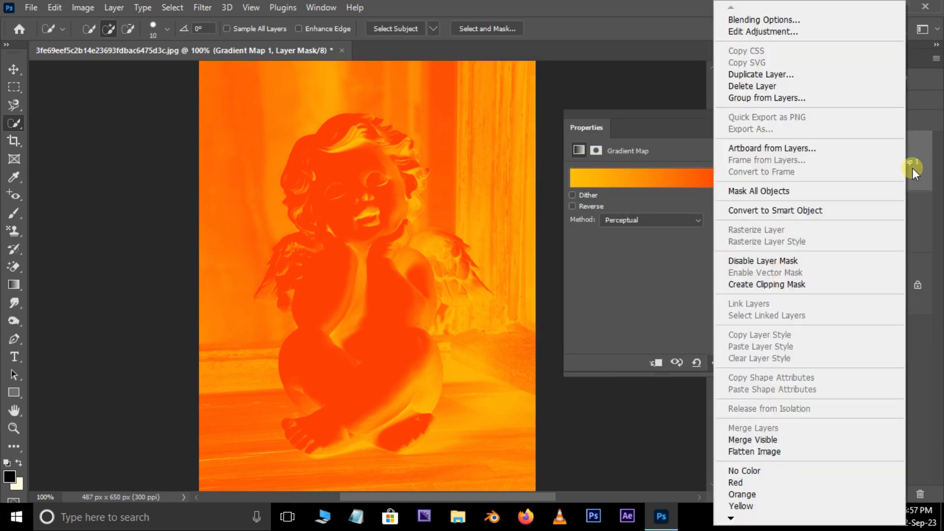
left_click(792, 284)
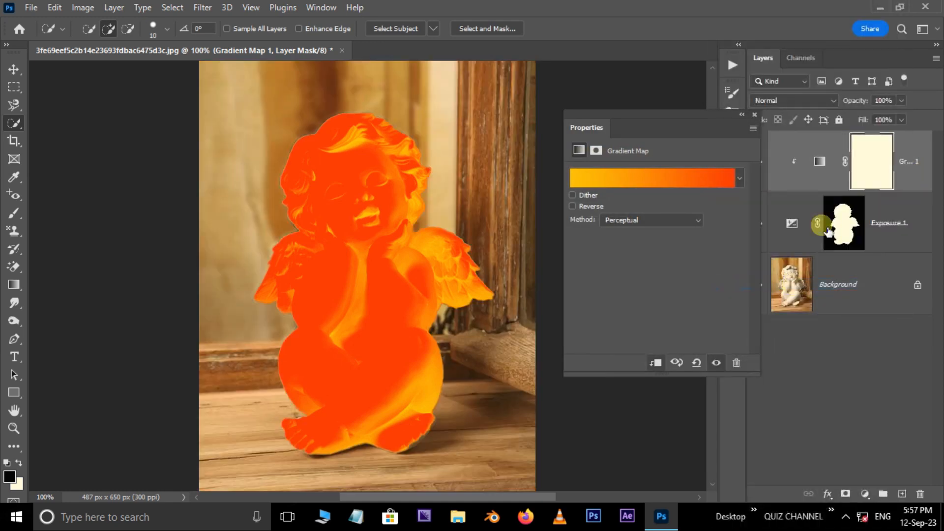
- Set the Gradient Map layer to Color Burn and readjust the cherub's Exposure layer to exposure +0.28, offset -0.1083 and gamma correction 1.13
left_click(819, 97)
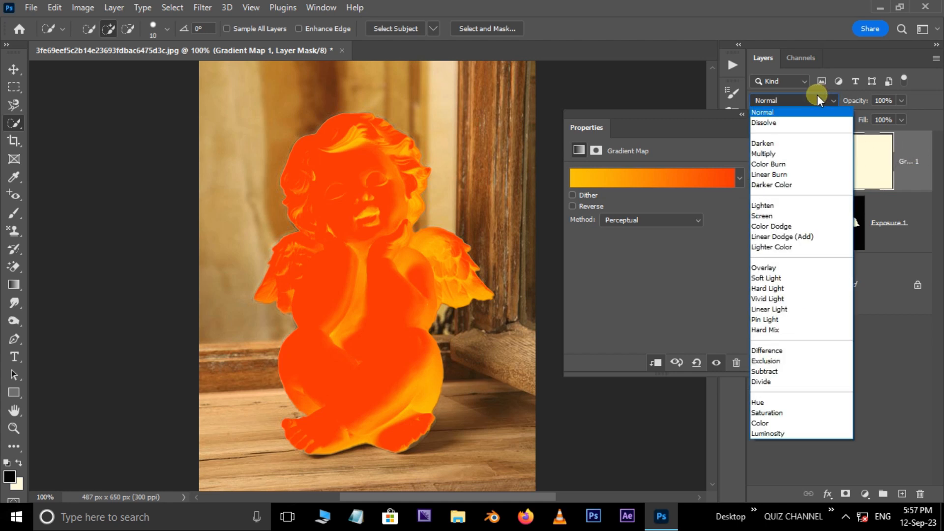
left_click(779, 164)
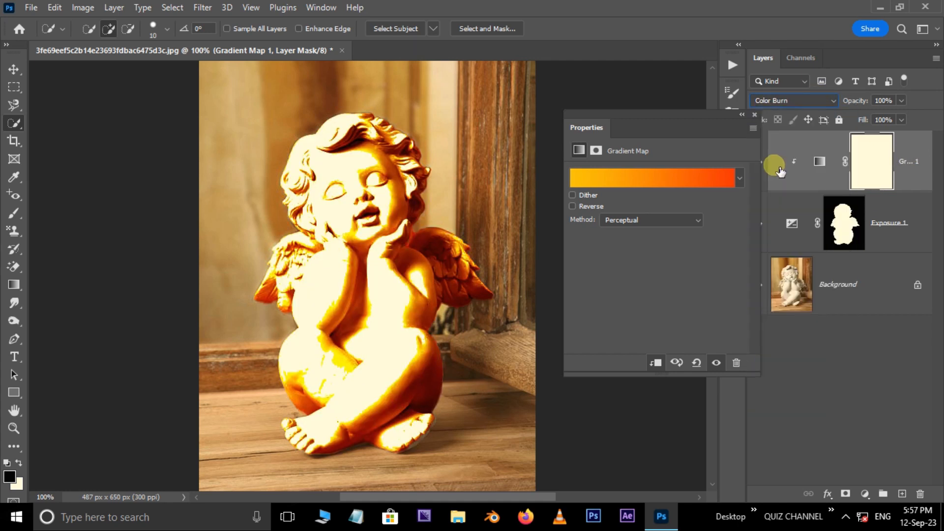
left_click(798, 236)
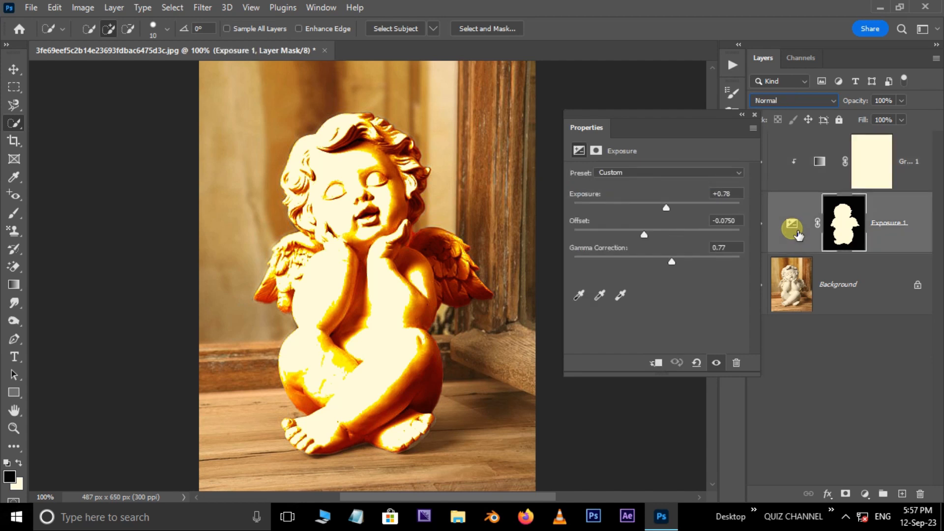
left_click_drag(657, 204, 640, 231)
left_click_drag(672, 261, 649, 264)
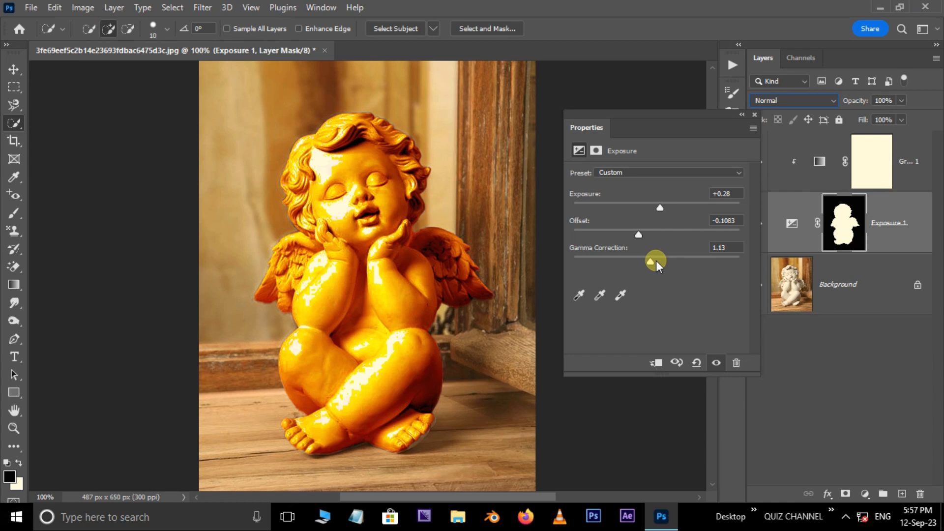
left_click(753, 111)
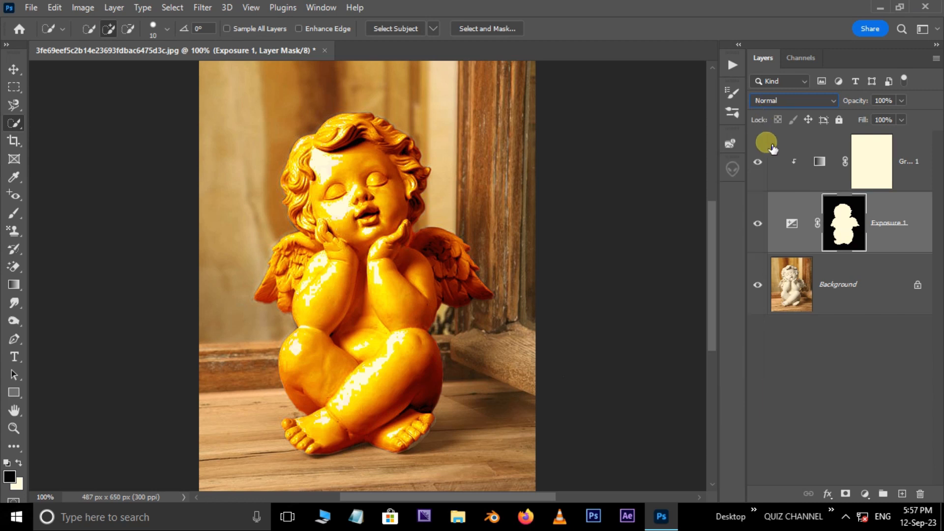
- Group the cherub's Gradient Map and Exposure layers, and toggle the group's visibility to compare before and after
left_click(922, 169)
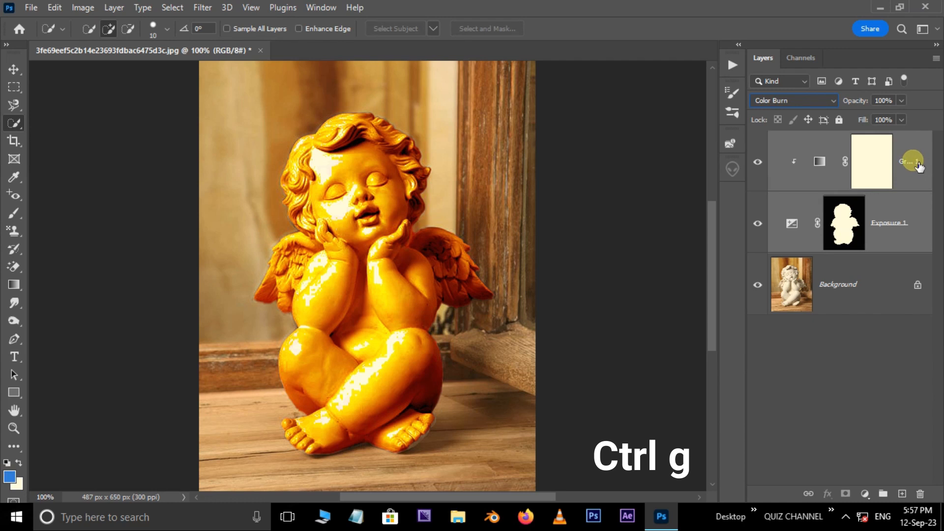
key("ctrl+g")
left_click(758, 140)
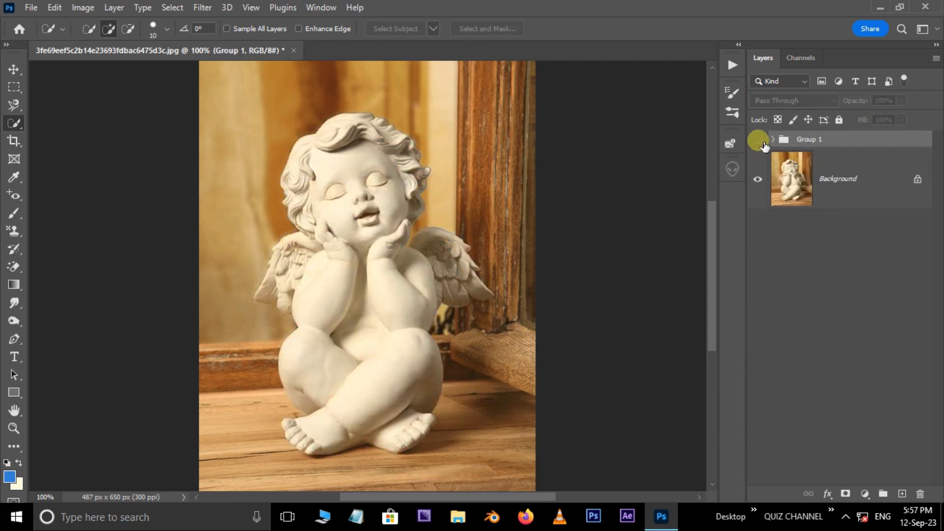
left_click(758, 139)
left_click(758, 140)
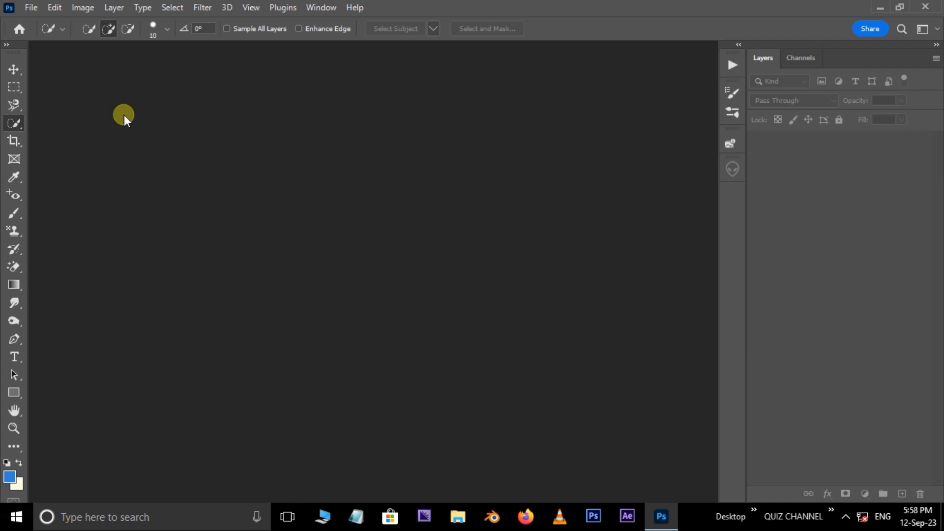
- Open the praying angel statue image a25e2eda66ac364a4f4cd007e9c5d93b.jpg
left_click(31, 7)
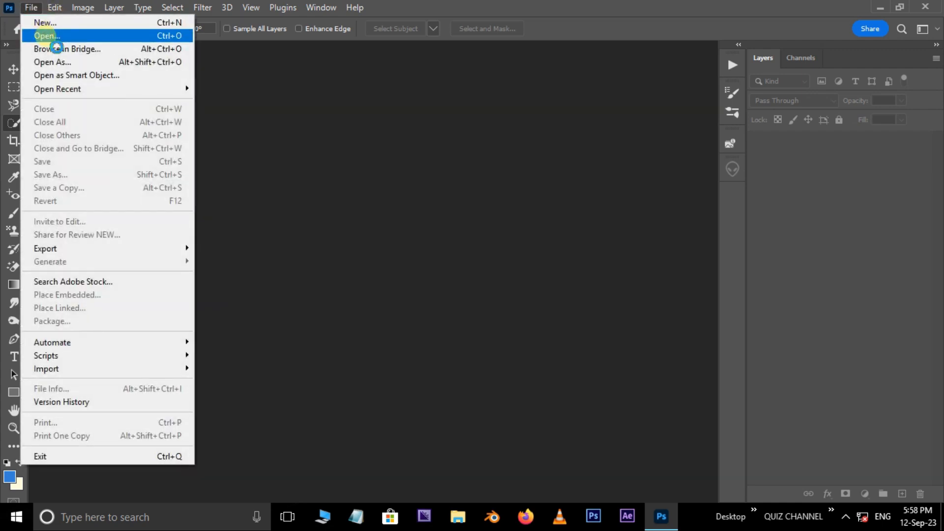
left_click(46, 36)
left_click(527, 113)
left_click(827, 480)
- Select the angel with Select Subject and add a masked Exposure adjustment layer with exposure +0.72, offset -0.0333 and gamma correction 0.71
left_click(394, 29)
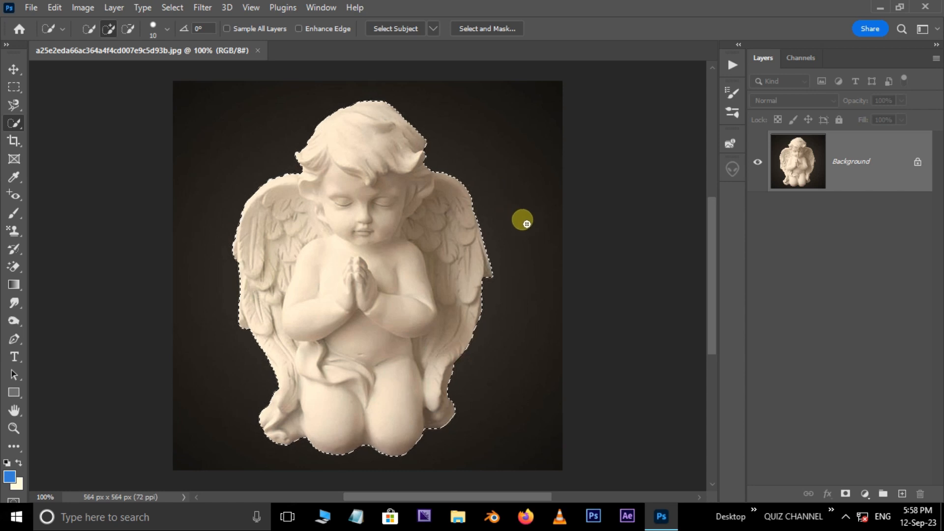
left_click(865, 494)
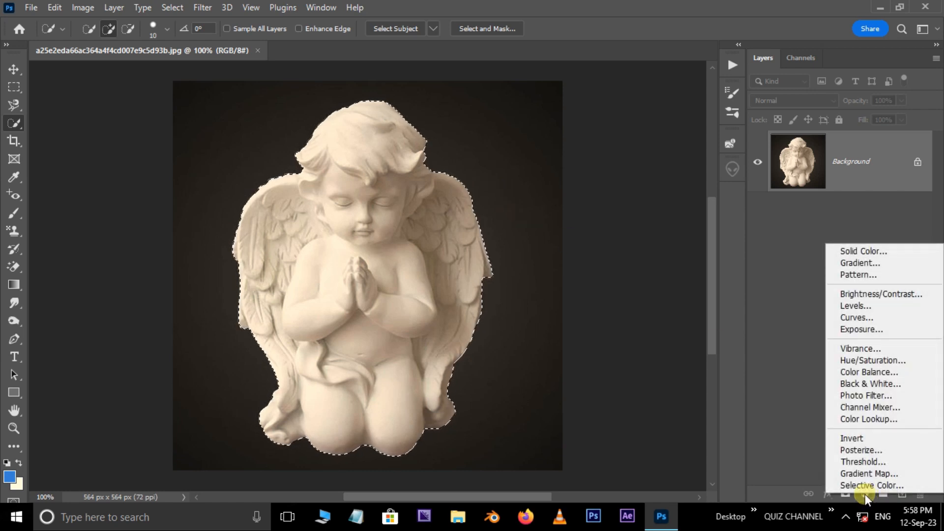
left_click(861, 330)
left_click_drag(657, 207, 665, 207)
left_click_drag(657, 261, 676, 265)
left_click_drag(657, 235, 650, 240)
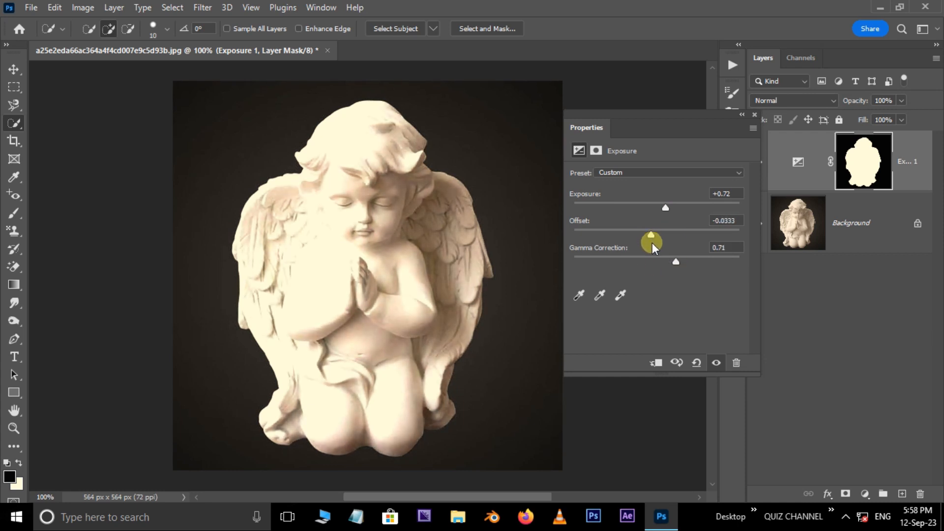
left_click(755, 115)
- Add a Gradient Map adjustment layer with the yellow-to-red-orange preset from the Oranges group and clip it to the angel's Exposure layer
left_click(864, 494)
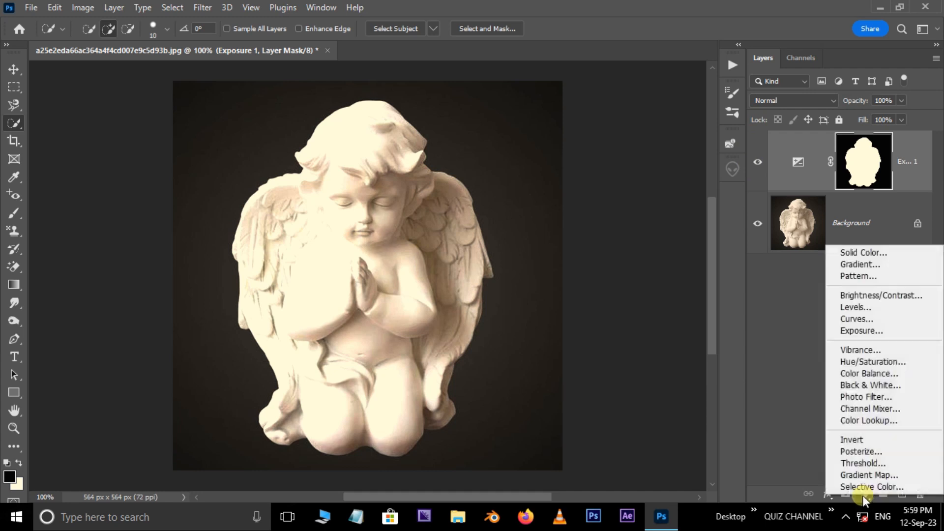
left_click(867, 475)
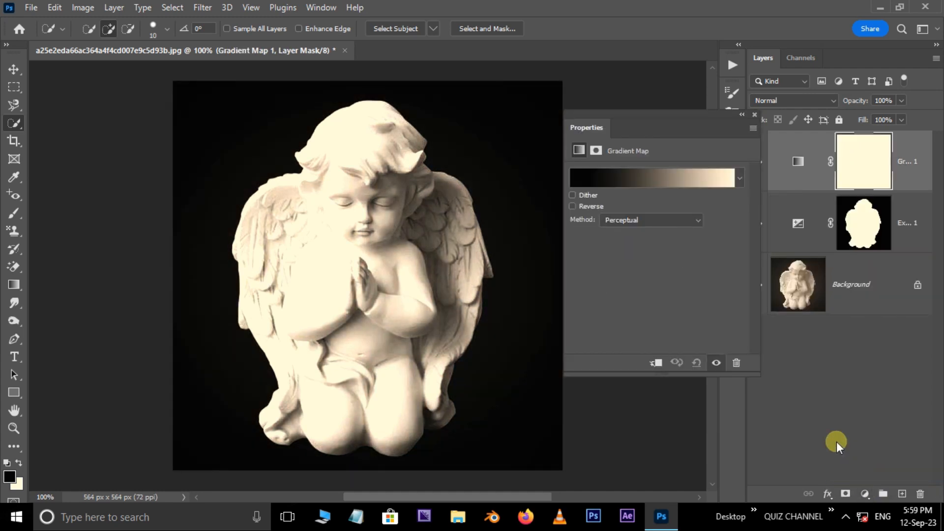
left_click(635, 175)
left_click_drag(729, 128, 730, 154)
left_click(552, 144)
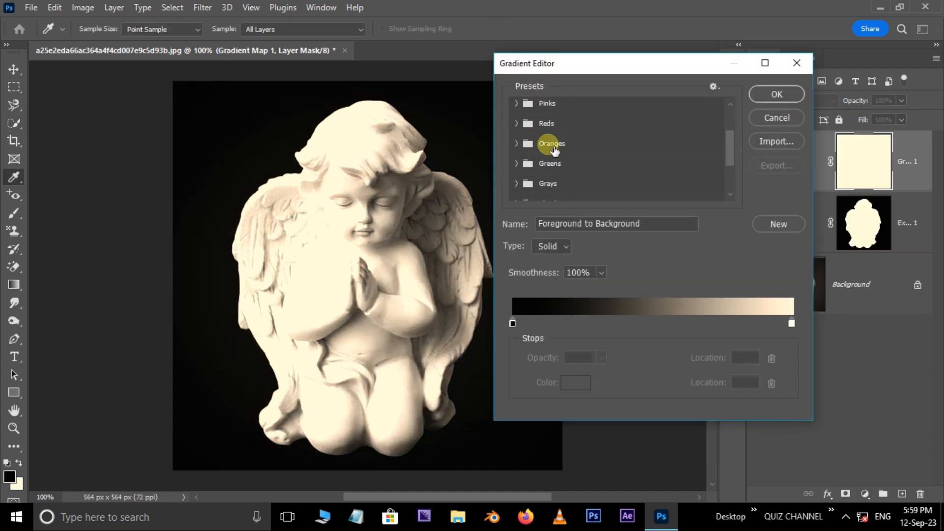
left_click(625, 168)
left_click(775, 94)
left_click(931, 163)
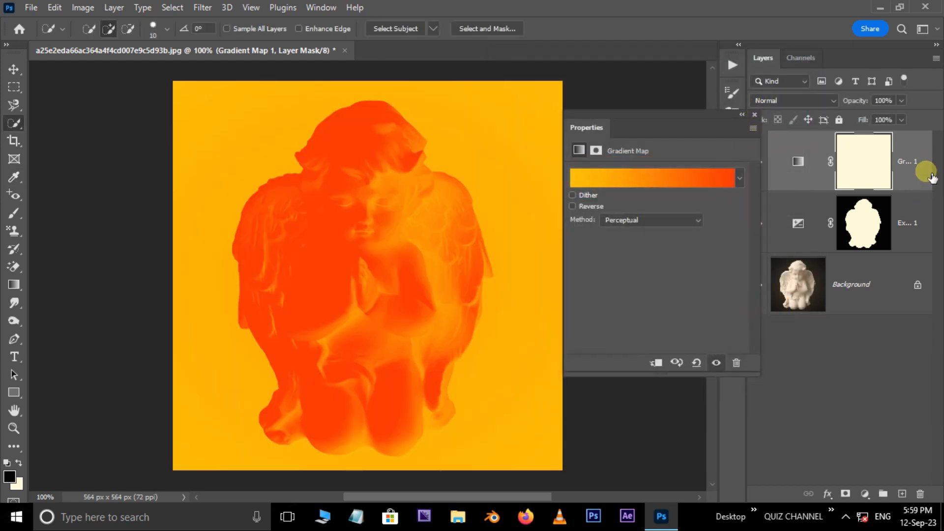
right_click(929, 176)
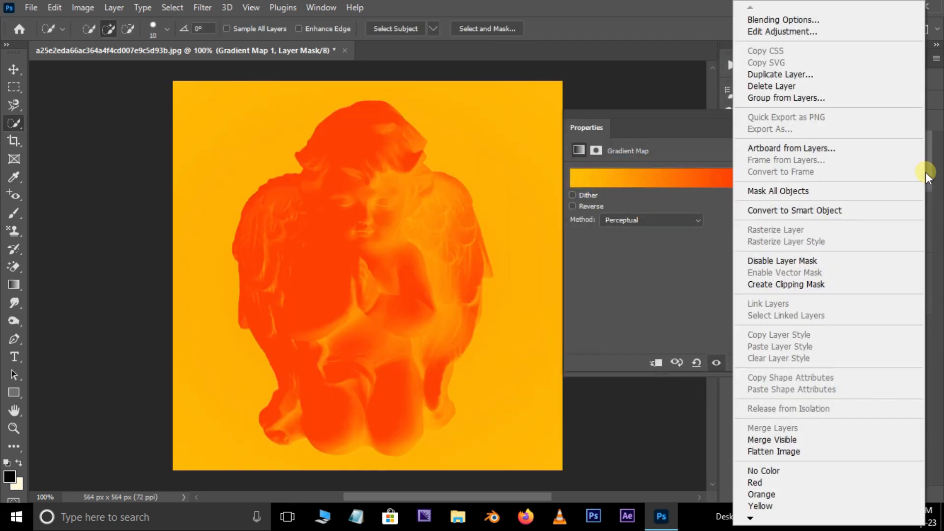
left_click(834, 285)
- Set the angel's Gradient Map layer to Color Burn and its Exposure layer to exposure +0.39, offset -0.0250 and gamma correction 1.57
left_click(810, 101)
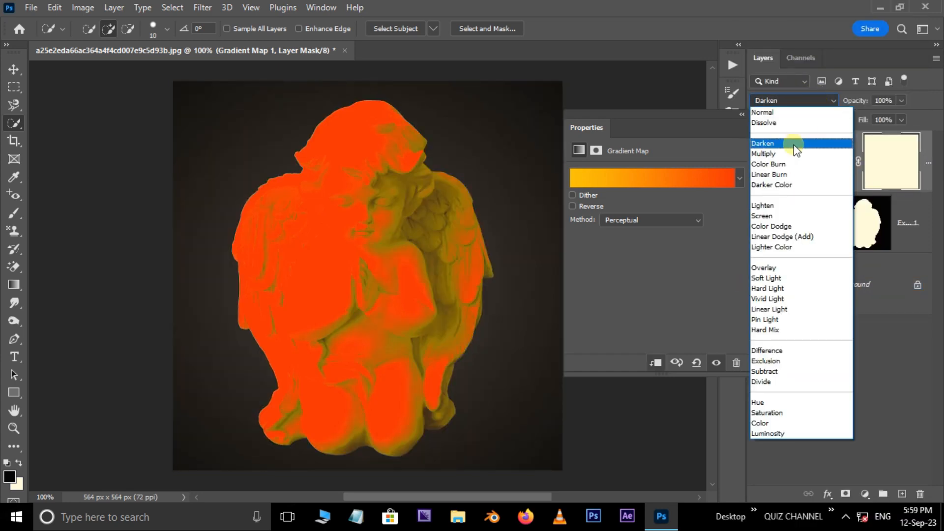
left_click(801, 167)
left_click(797, 223)
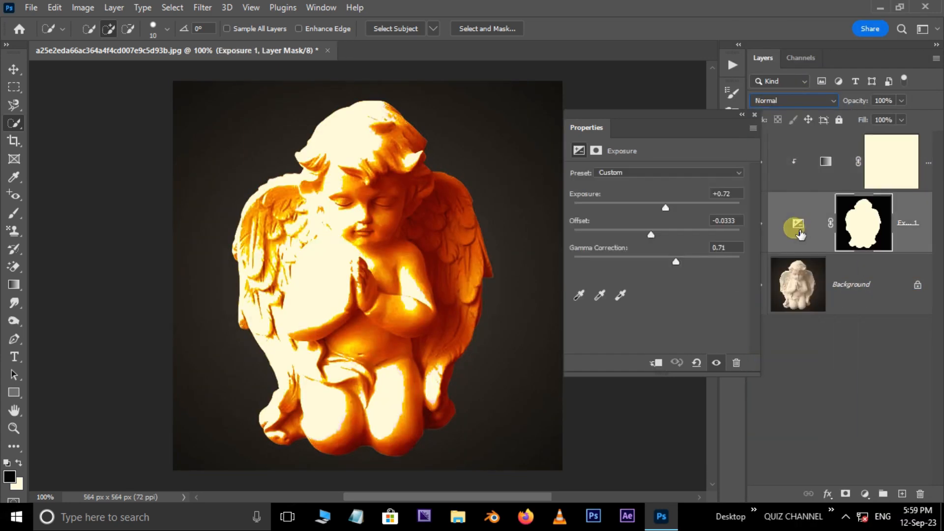
left_click_drag(666, 206, 630, 260)
left_click_drag(661, 207, 662, 206)
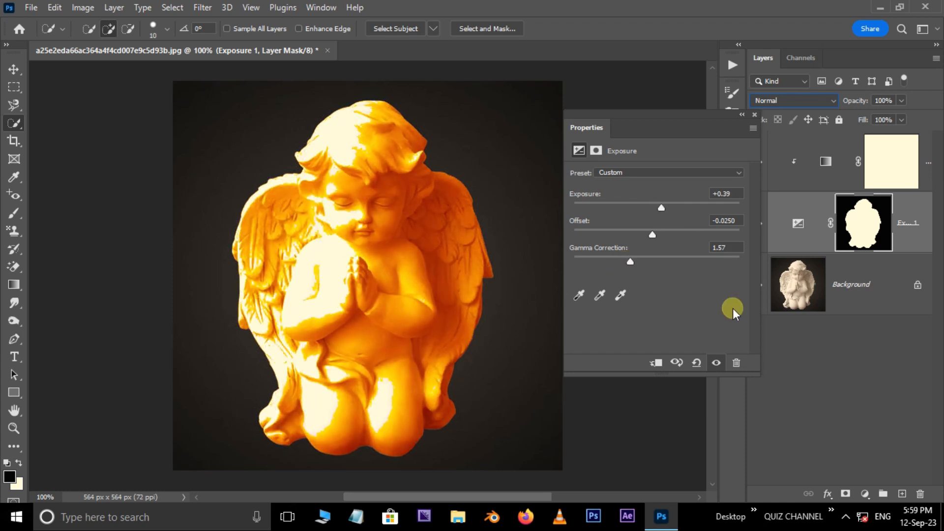
left_click(764, 97)
- Group the angel's Gradient Map and Exposure layers, and toggle the group's visibility to compare before and after
left_click(810, 176)
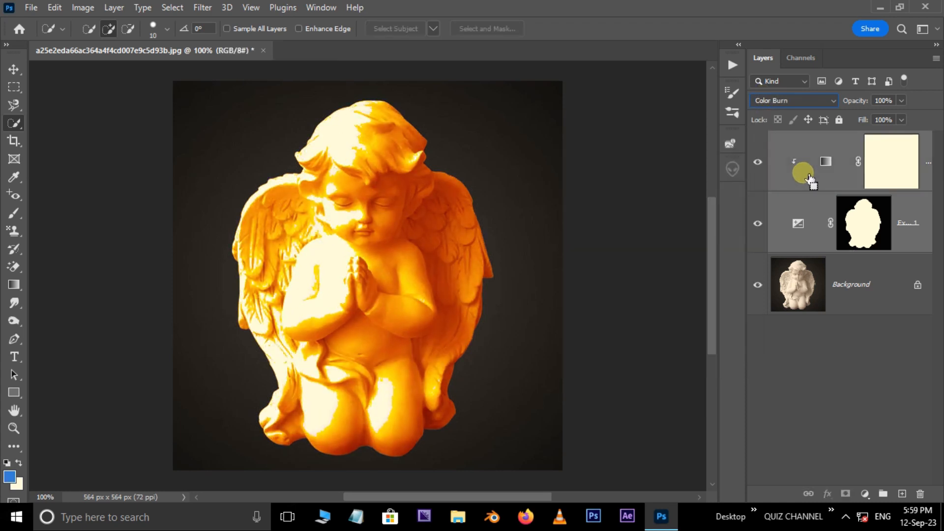
key("ctrl+g")
left_click(758, 139)
left_click(758, 139)
left_click(758, 140)
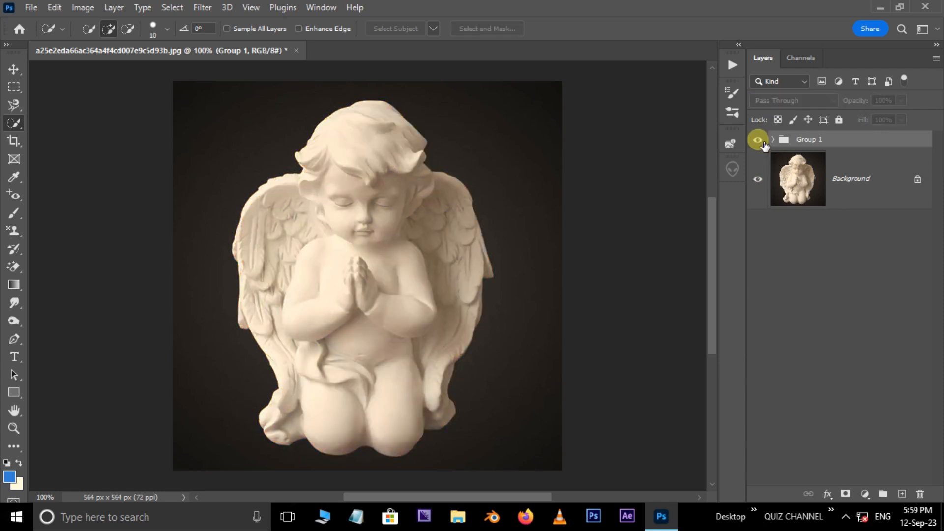